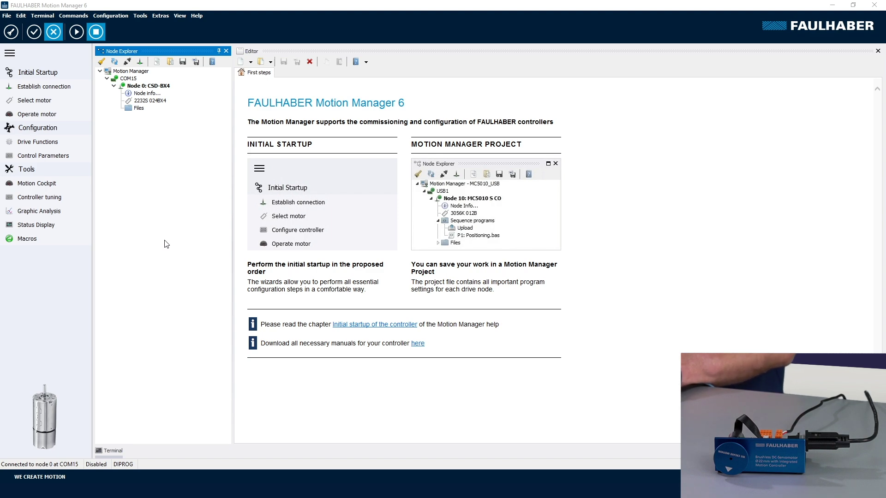
Bring up velocity controller tuning, confirm speeds 0 and 1000 rpm, and enable the drive
{"action": "left_click", "coordinate": [51, 198]}
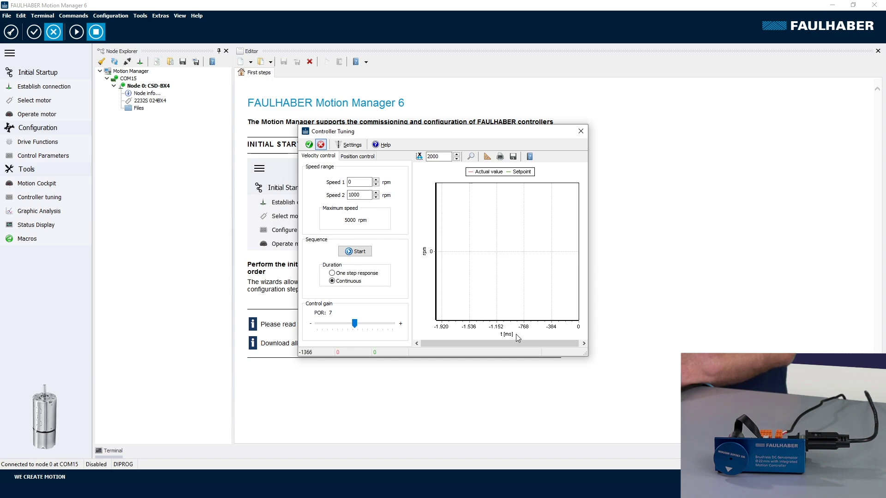
{"action": "left_click_drag", "start_coordinate": [584, 354], "coordinate": [753, 404]}
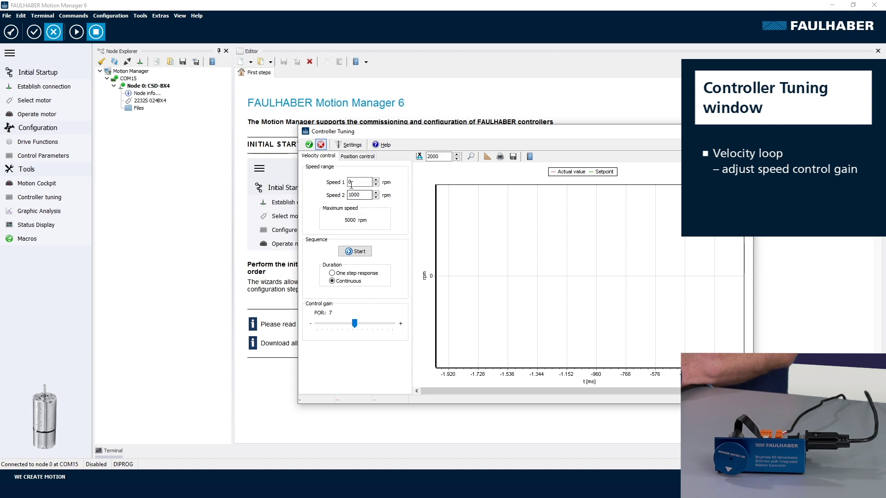
{"action": "left_click", "coordinate": [351, 184]}
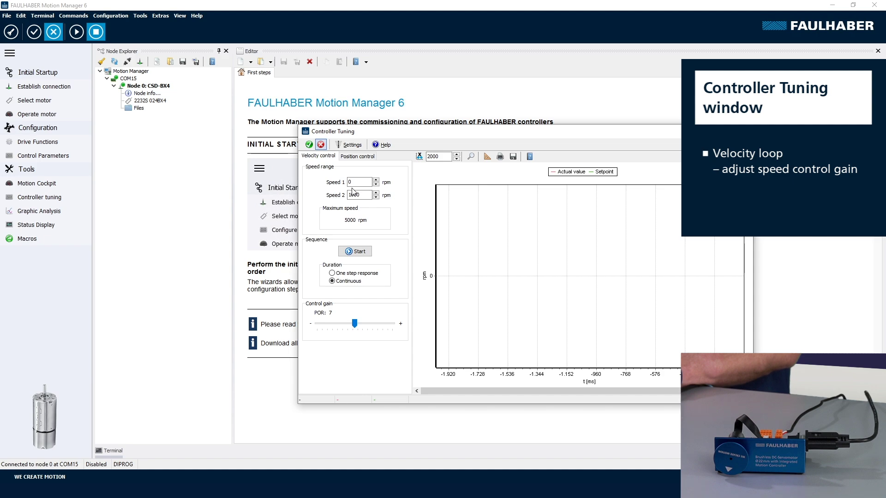
{"action": "left_click", "coordinate": [366, 196]}
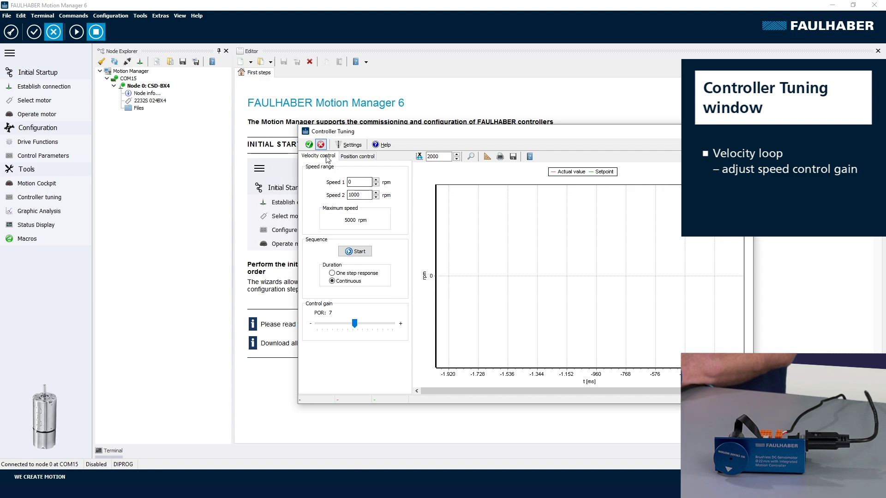
{"action": "left_click", "coordinate": [309, 145]}
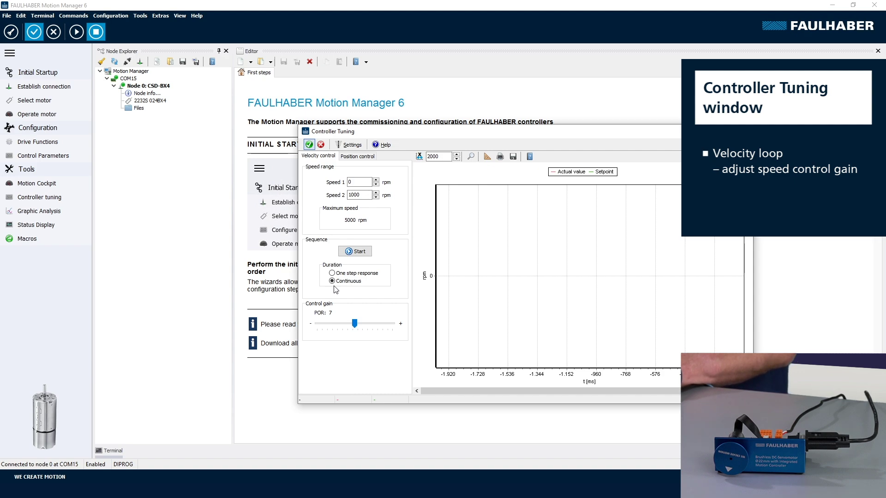
Start the continuous 0–1000 rpm velocity step test and accept the warning
{"action": "left_click", "coordinate": [355, 252]}
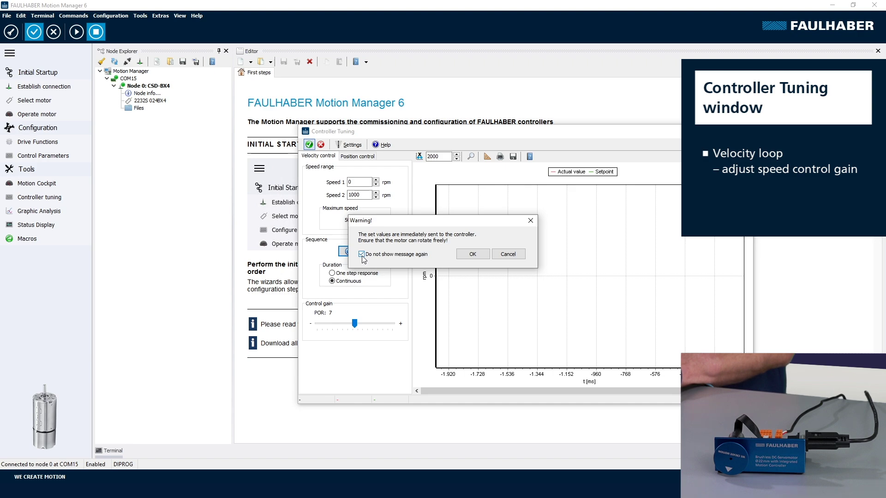
{"action": "left_click", "coordinate": [473, 255]}
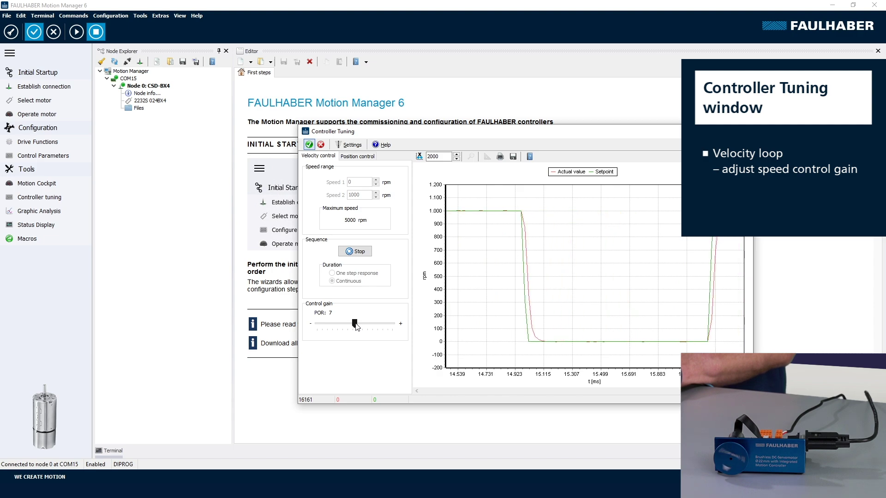
Raise speed gain POR from 7 to 13, suppressing future gain warnings, then stop the test
{"action": "left_click_drag", "start_coordinate": [356, 326], "coordinate": [376, 327]}
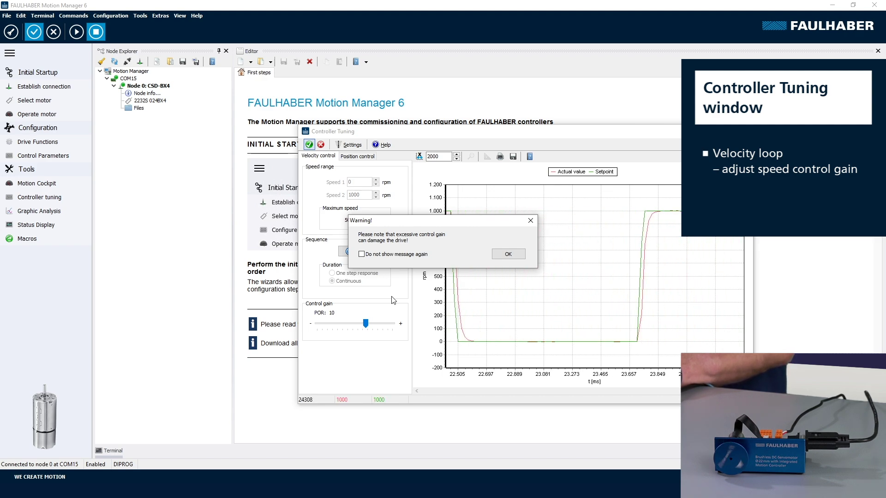
{"action": "left_click", "coordinate": [361, 254]}
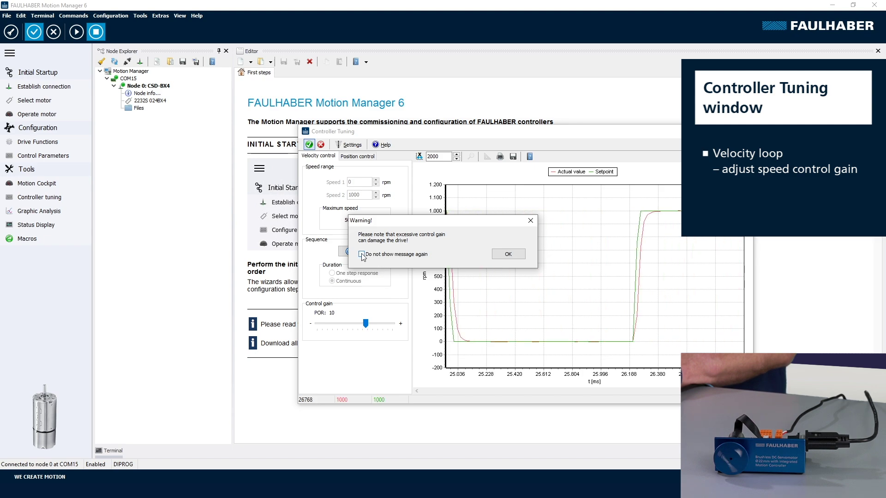
{"action": "left_click", "coordinate": [508, 254]}
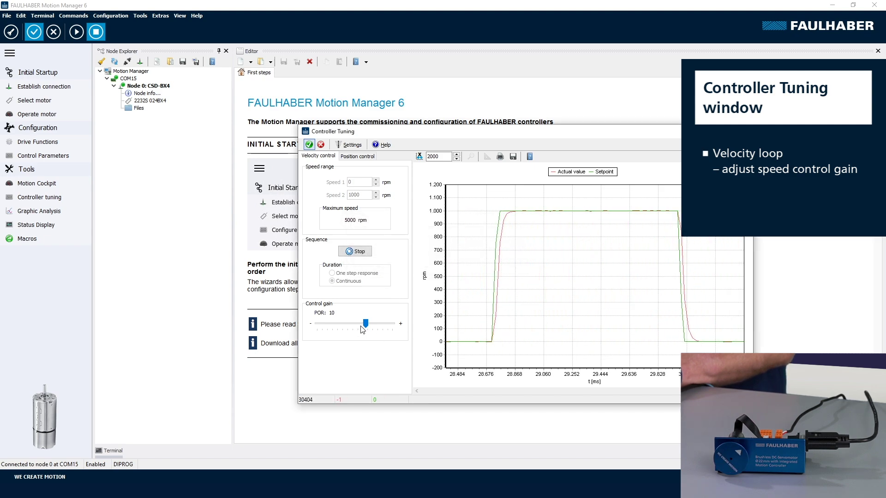
{"action": "left_click_drag", "start_coordinate": [368, 328], "coordinate": [381, 327]}
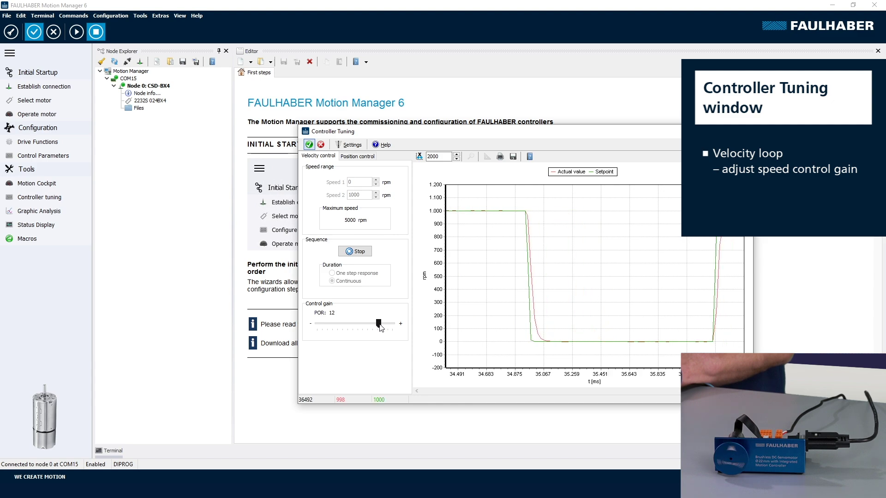
{"action": "left_click_drag", "start_coordinate": [381, 328], "coordinate": [386, 328]}
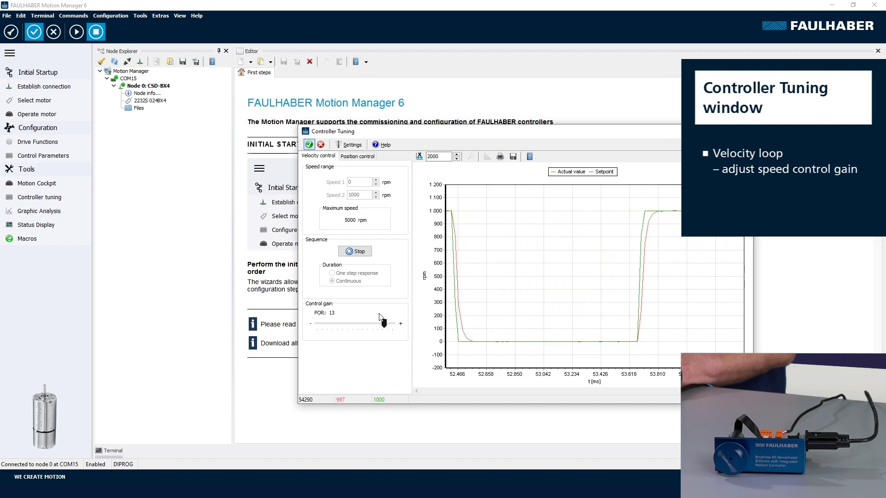
{"action": "left_click", "coordinate": [355, 251]}
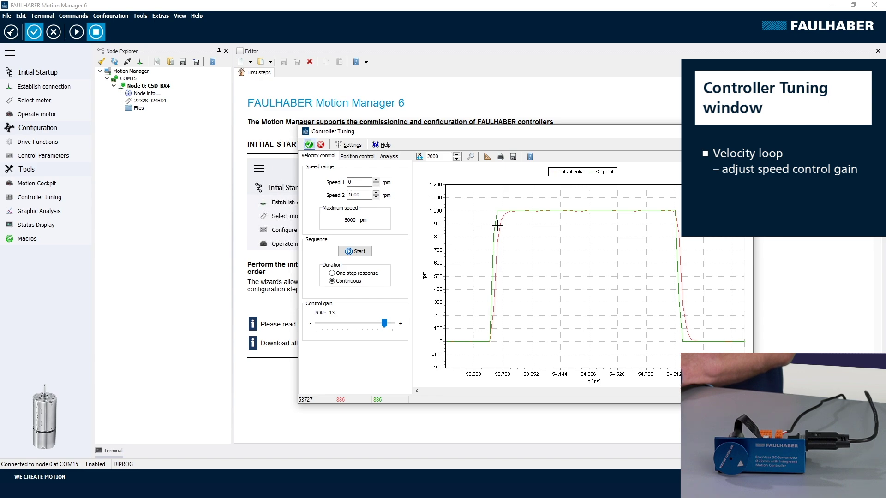
Switch to Position control, set Position 2 to 3000, and start a one-step response
{"action": "left_click", "coordinate": [360, 156]}
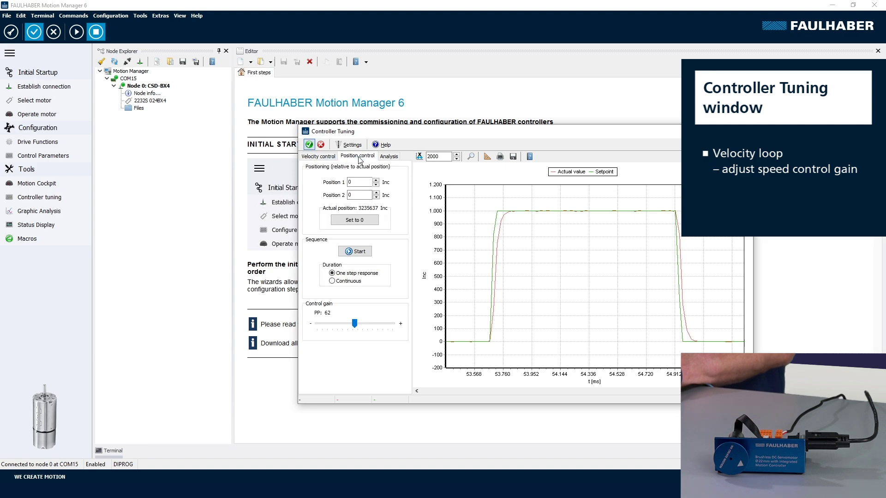
{"action": "double_click", "coordinate": [358, 195]}
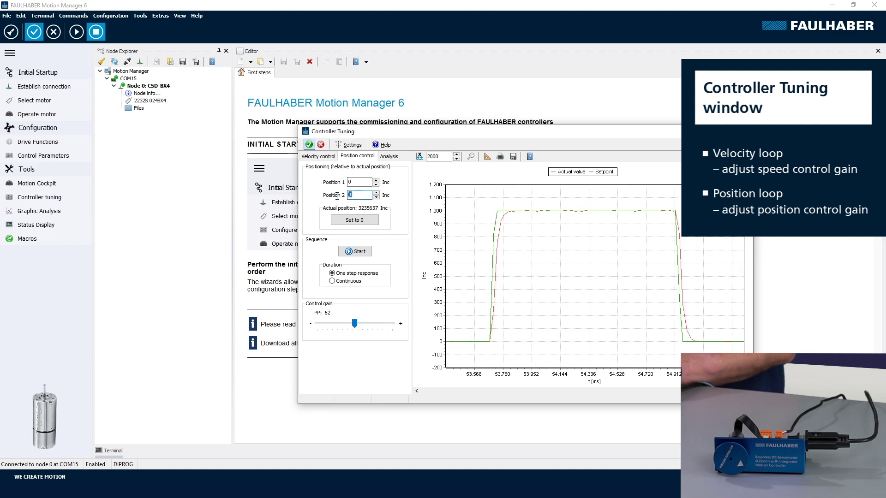
{"action": "type", "text": "3000"}
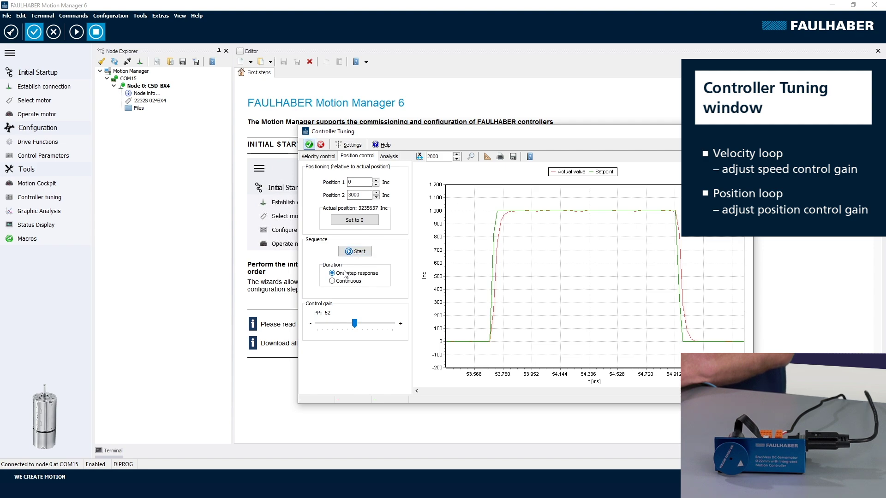
{"action": "left_click", "coordinate": [358, 252]}
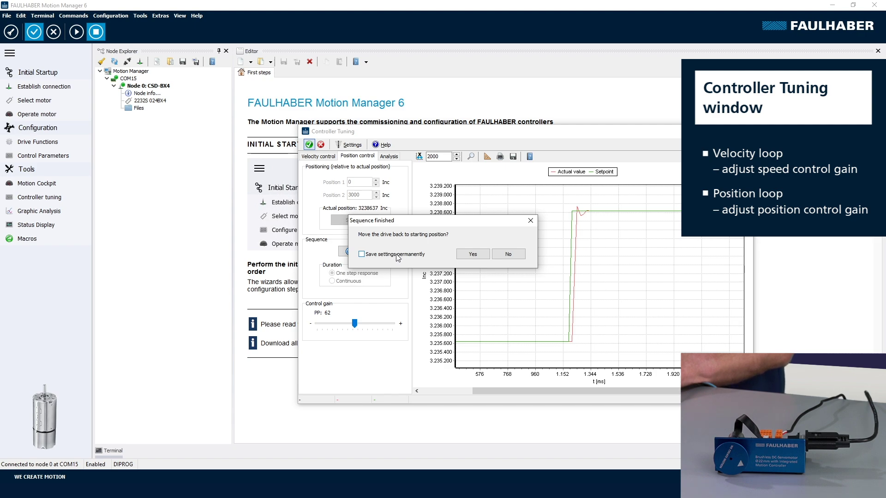
Return the drive to start and rerun the 3000 Inc position step, settling on PP 43
{"action": "left_click", "coordinate": [471, 254]}
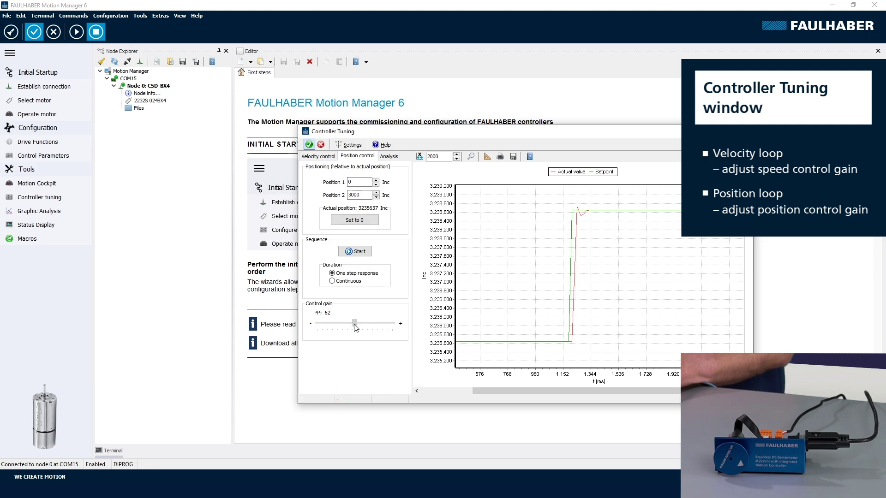
{"action": "left_click_drag", "start_coordinate": [356, 328], "coordinate": [374, 327]}
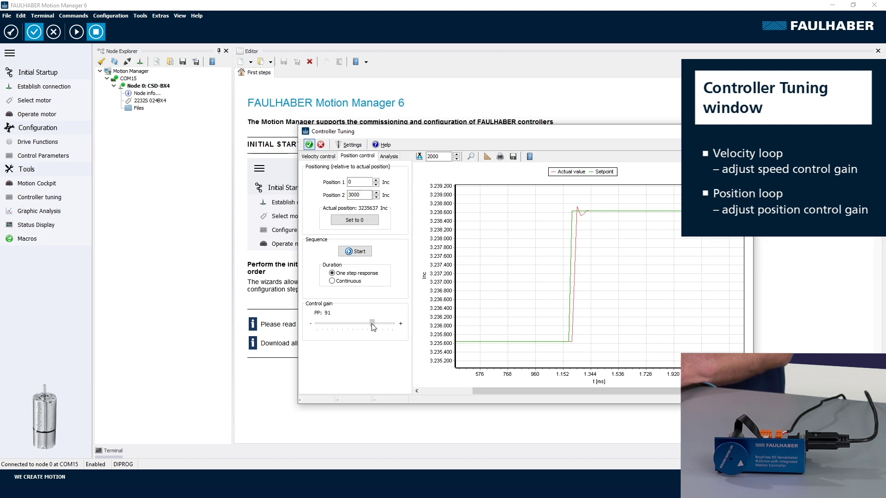
{"action": "left_click", "coordinate": [357, 251]}
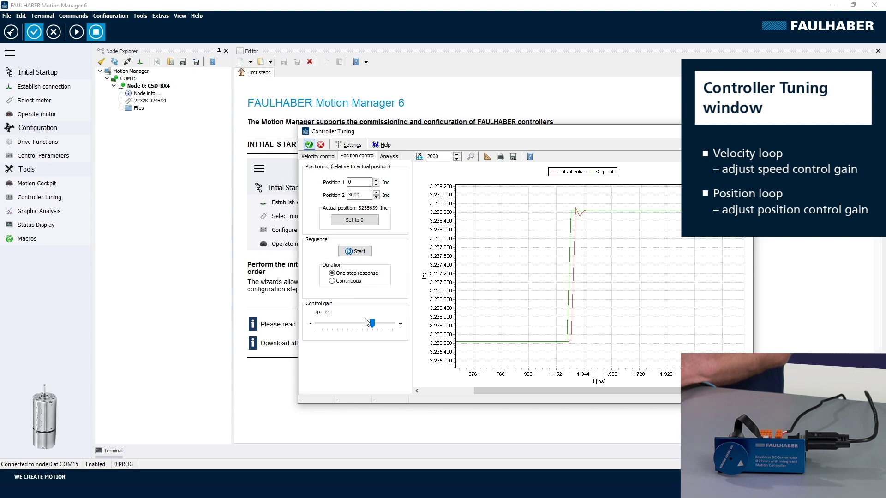
{"action": "left_click_drag", "start_coordinate": [371, 325], "coordinate": [354, 325]}
{"action": "left_click", "coordinate": [355, 252]}
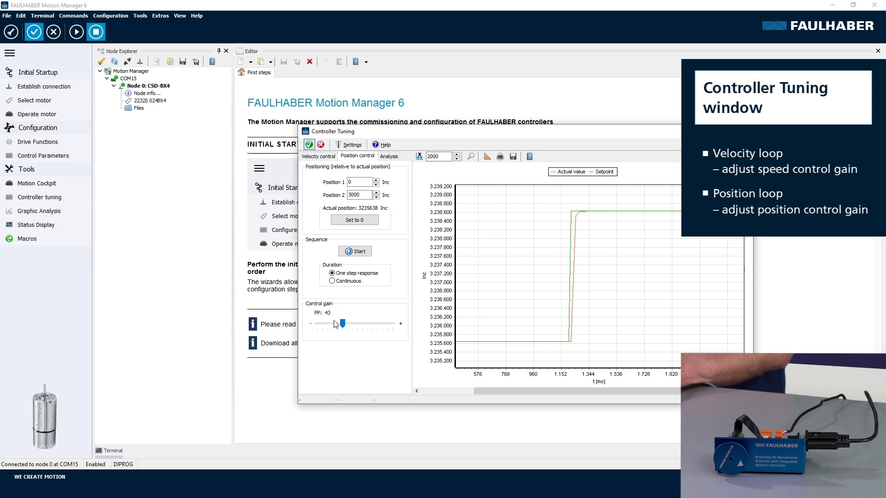
{"action": "left_click", "coordinate": [389, 156]}
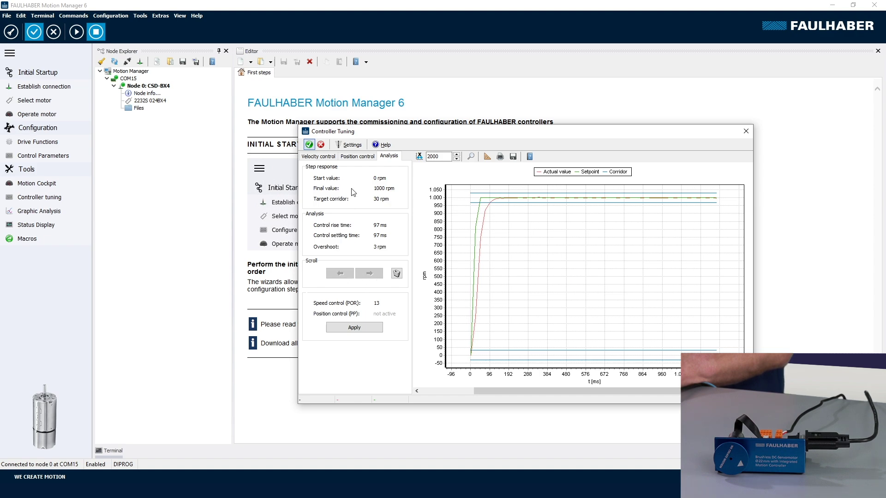
{"action": "left_click", "coordinate": [358, 157]}
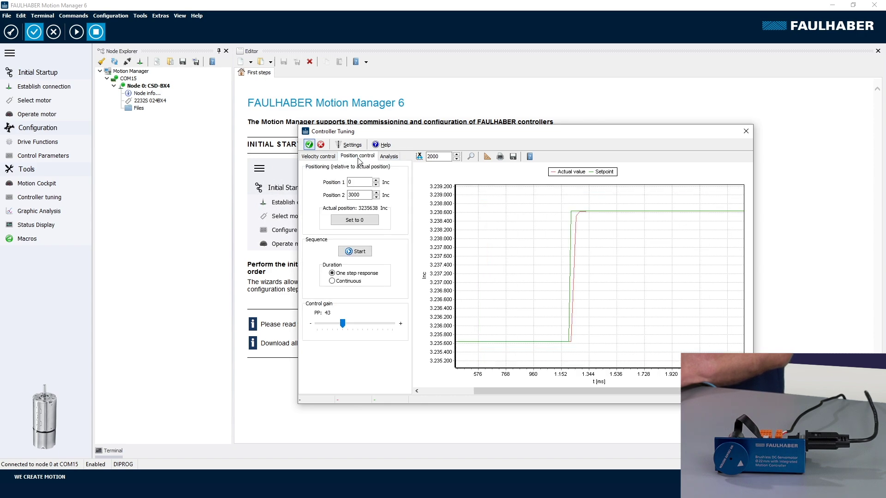
{"action": "left_click", "coordinate": [321, 144]}
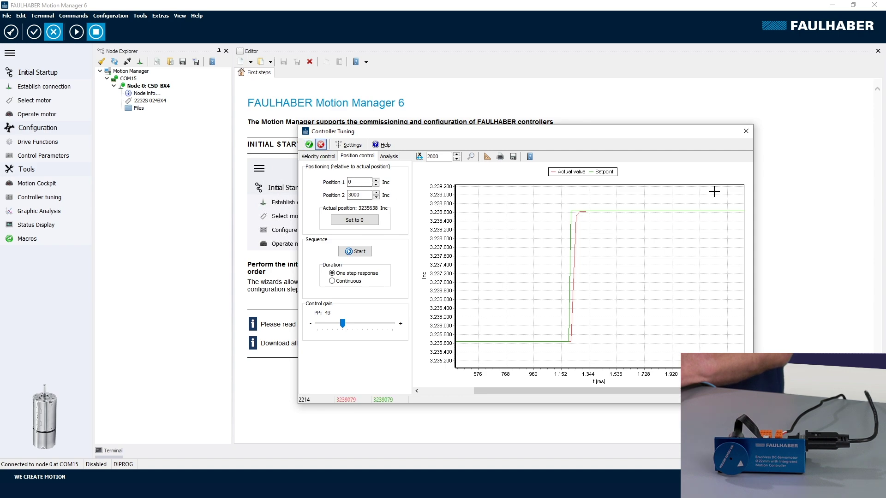
{"action": "left_click", "coordinate": [746, 131]}
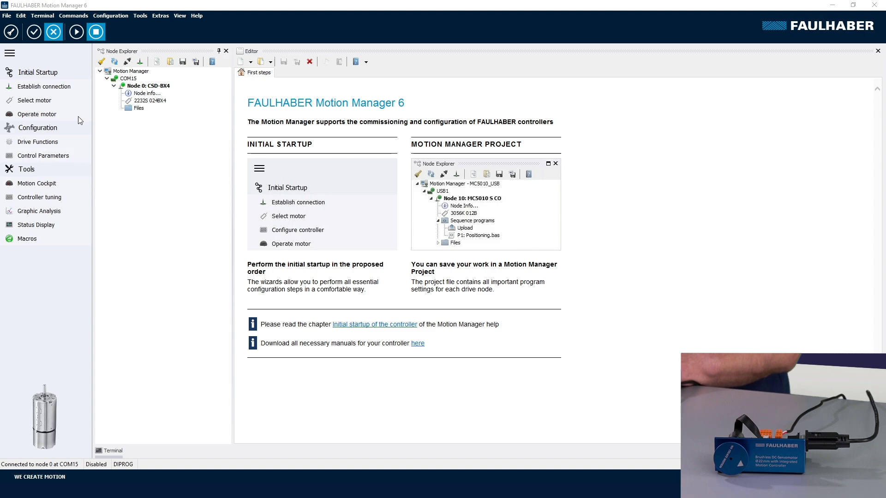
{"action": "left_click", "coordinate": [22, 184]}
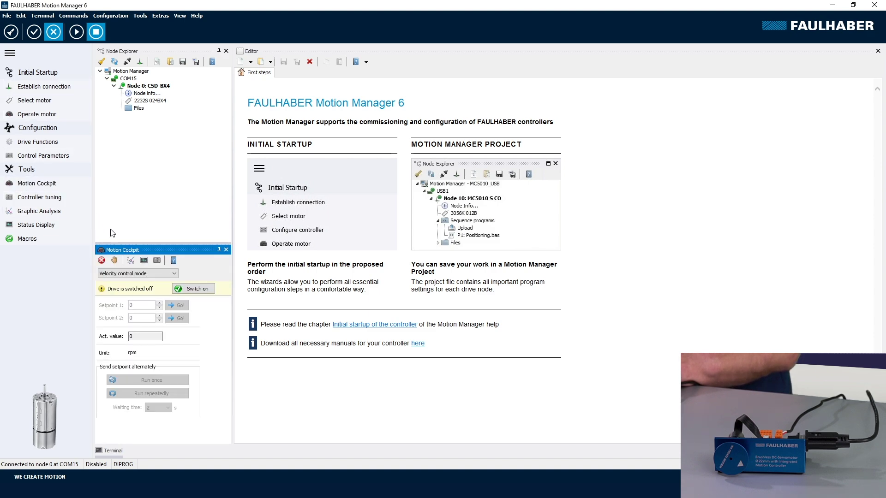
{"action": "left_click_drag", "start_coordinate": [125, 251], "coordinate": [161, 265]}
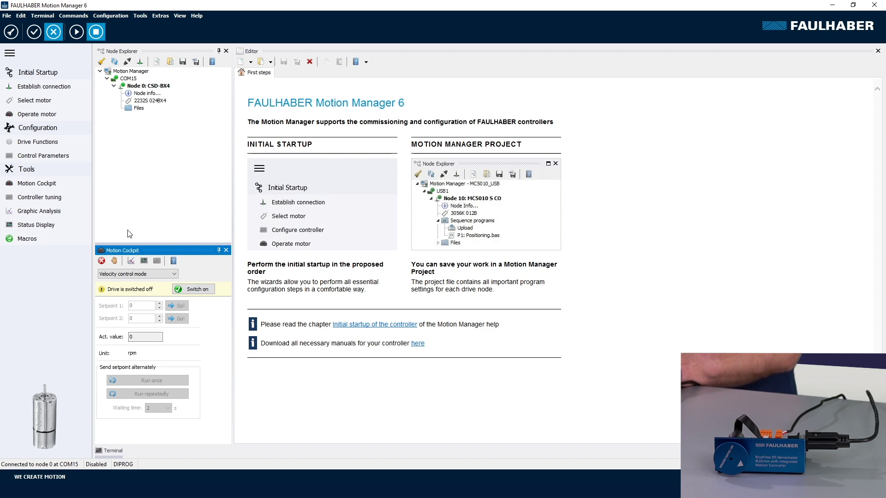
Open Graphic Analysis with Curve 1 as Actual position and Curve 2 as Actual velocity
{"action": "left_click", "coordinate": [59, 213]}
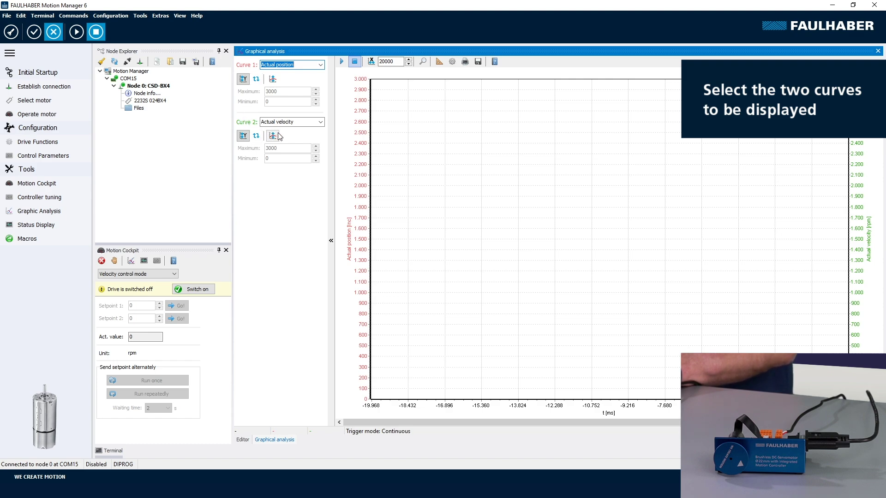
{"action": "left_click", "coordinate": [320, 65]}
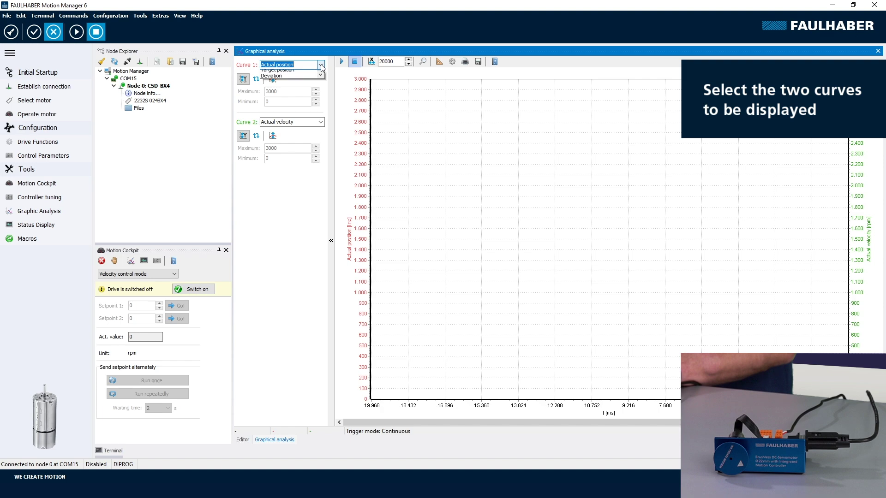
{"action": "left_click", "coordinate": [321, 66]}
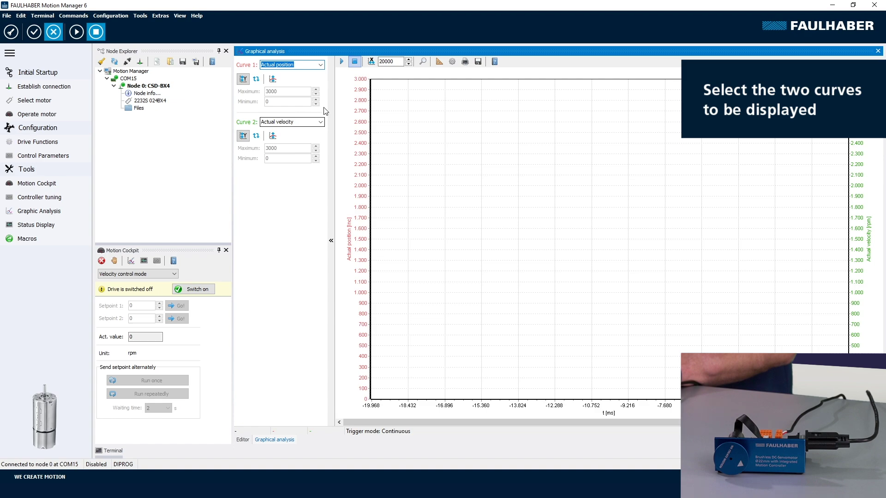
Start live recording, enable the drive, set Setpoint 2 to 100, and alternate 0–100 rpm
{"action": "left_click", "coordinate": [341, 61]}
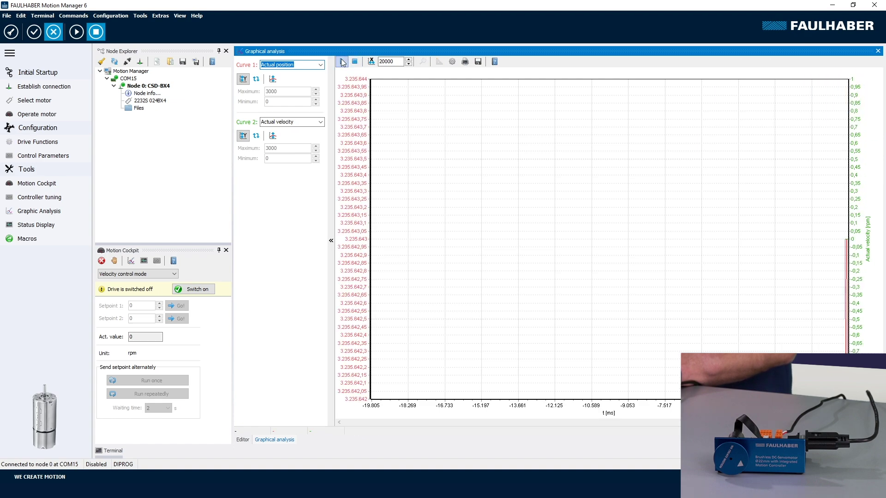
{"action": "left_click", "coordinate": [187, 291]}
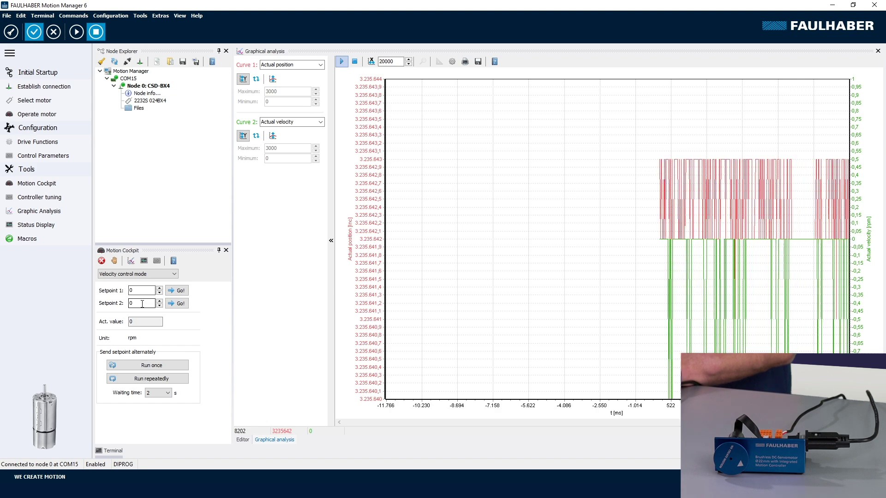
{"action": "double_click", "coordinate": [142, 304]}
{"action": "type", "text": "100"}
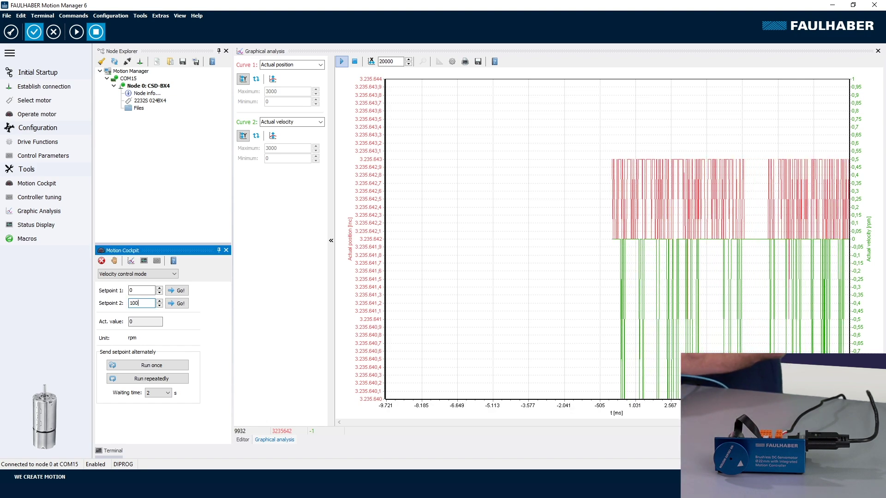
{"action": "left_click", "coordinate": [135, 381]}
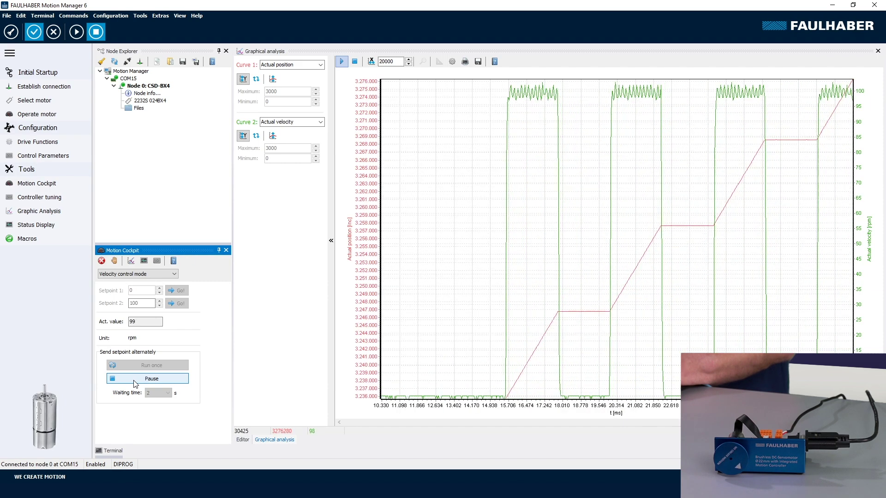
End the alternating run, stop graph recording, and keep Velocity control mode
{"action": "left_click", "coordinate": [135, 381]}
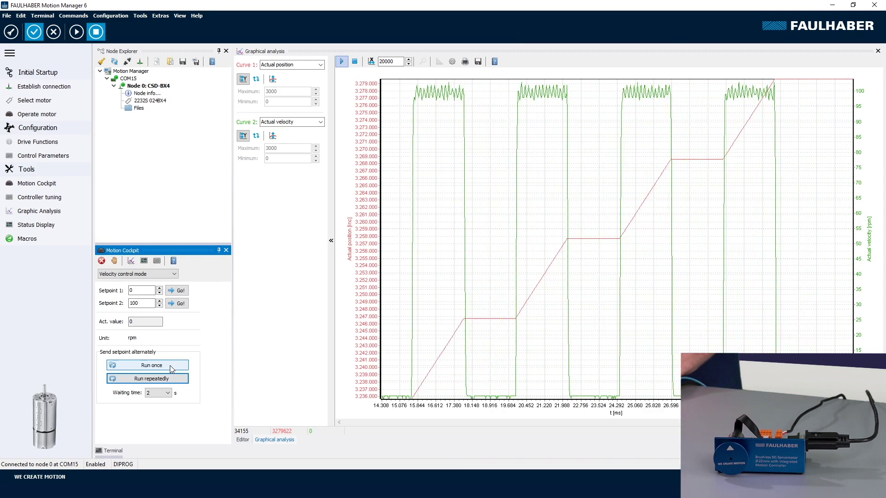
{"action": "left_click", "coordinate": [355, 61]}
{"action": "left_click", "coordinate": [126, 274]}
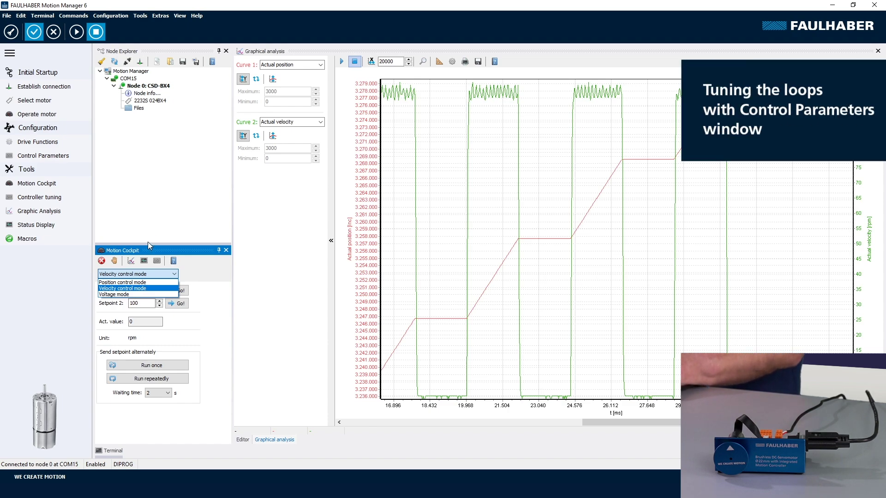
{"action": "left_click", "coordinate": [131, 290]}
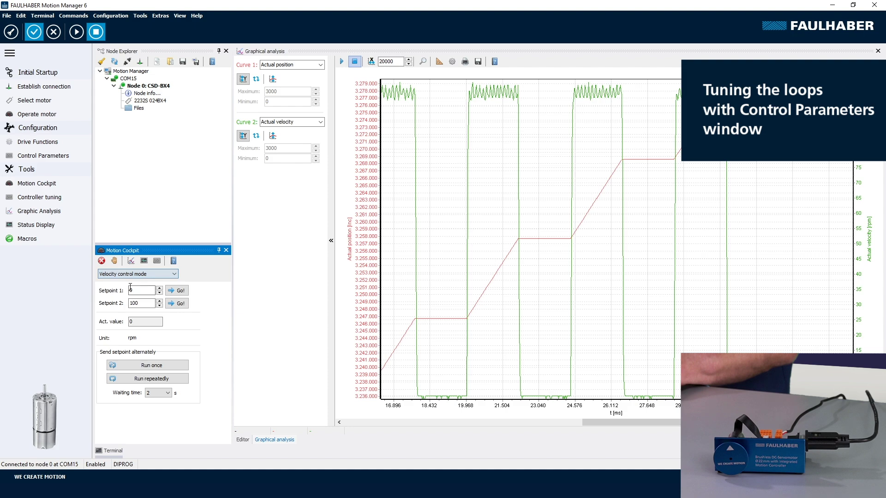
Open Control Parameters, start a new recording, and send the 100 rpm setpoint
{"action": "left_click", "coordinate": [47, 160]}
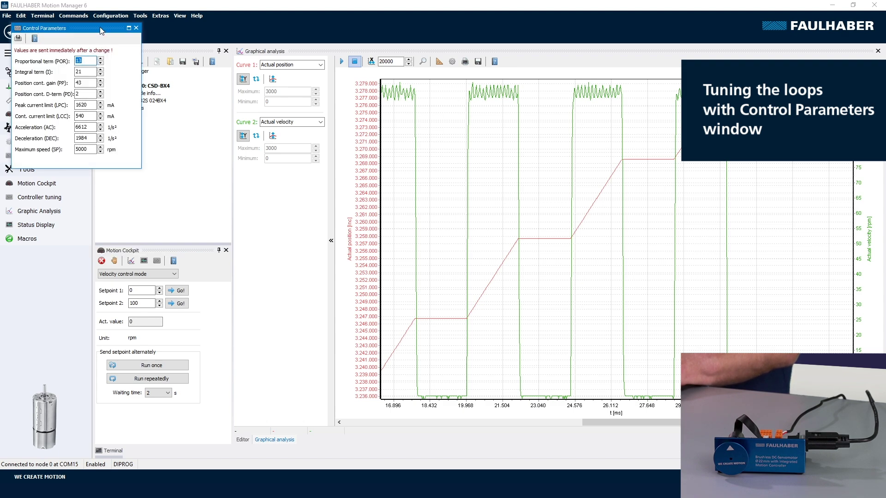
{"action": "left_click_drag", "start_coordinate": [100, 31], "coordinate": [128, 73]}
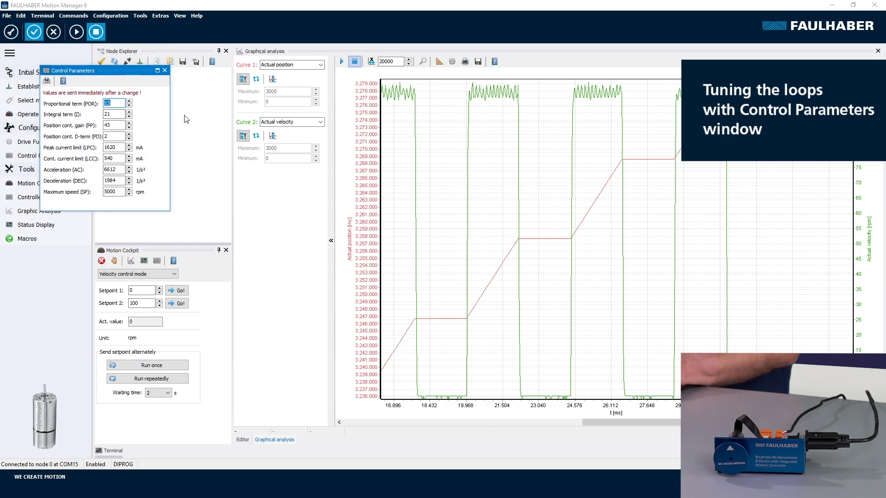
{"action": "left_click", "coordinate": [342, 63]}
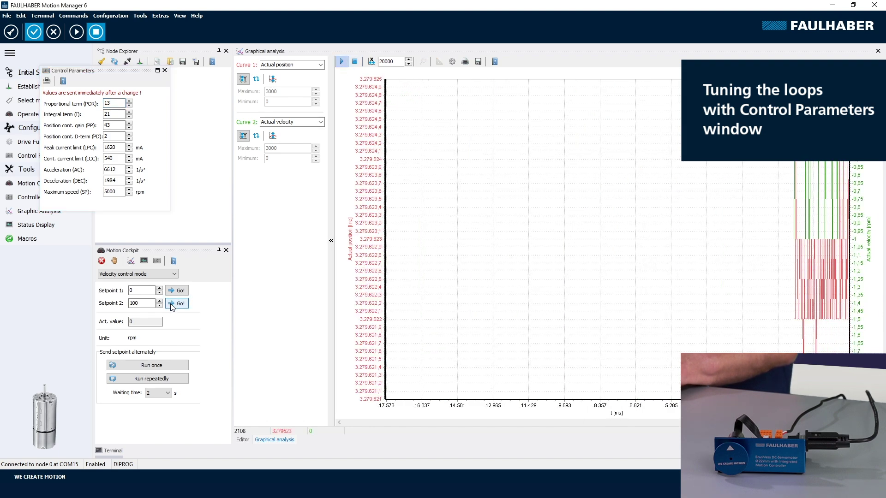
{"action": "left_click", "coordinate": [171, 306]}
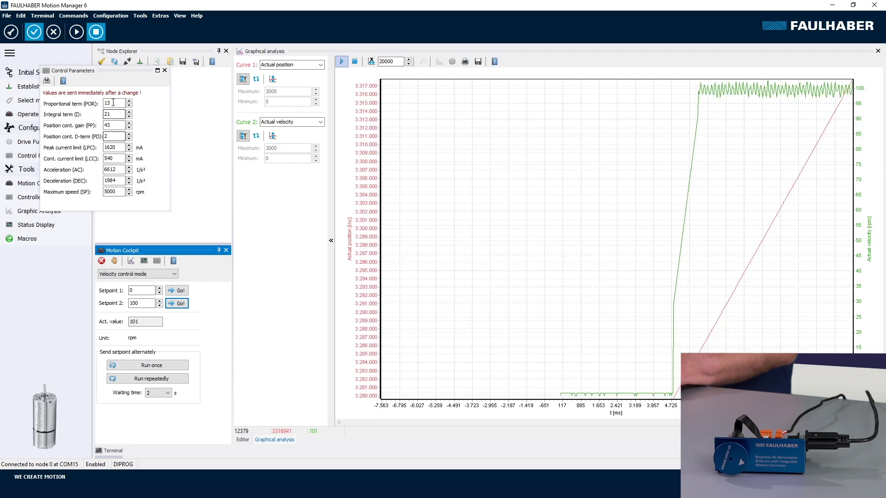
Set the proportional term POR to 2, alternate setpoints again, and stop recording
{"action": "double_click", "coordinate": [113, 102]}
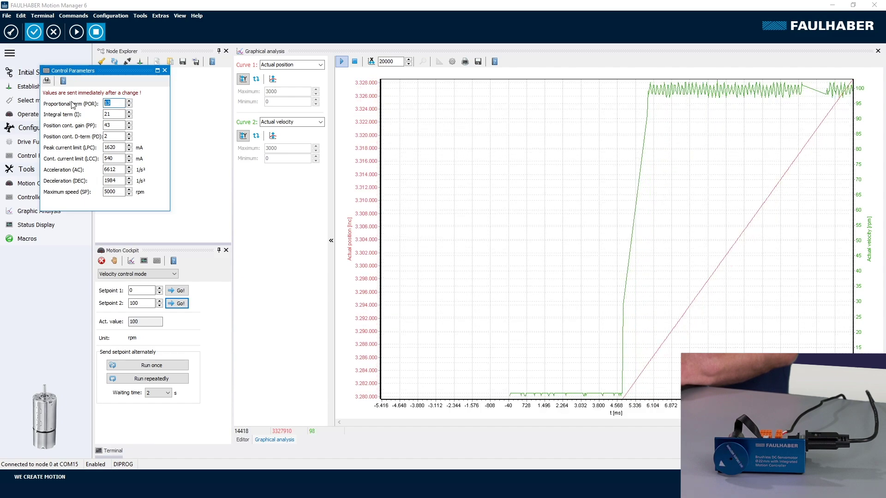
{"action": "type", "text": "2"}
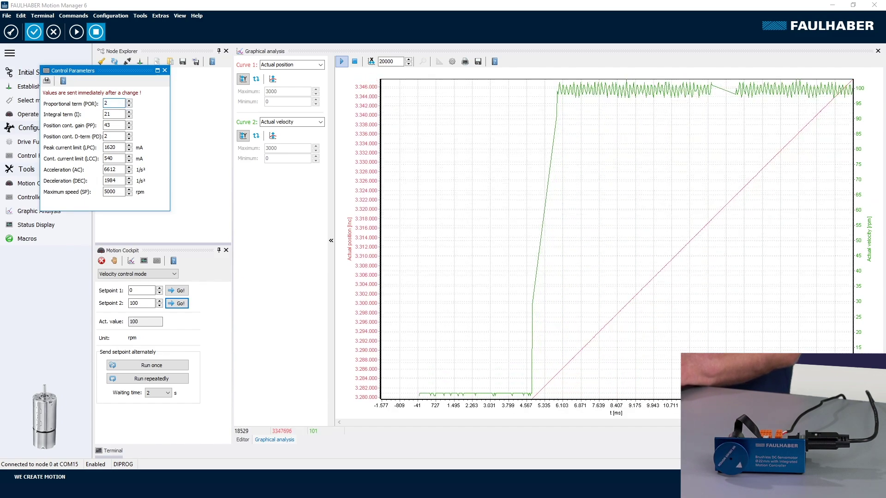
{"action": "key", "text": "Return"}
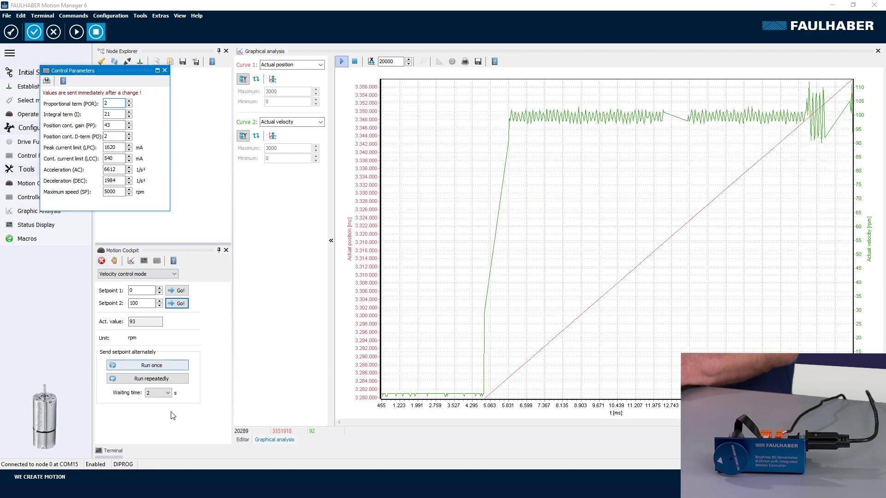
{"action": "left_click", "coordinate": [154, 379]}
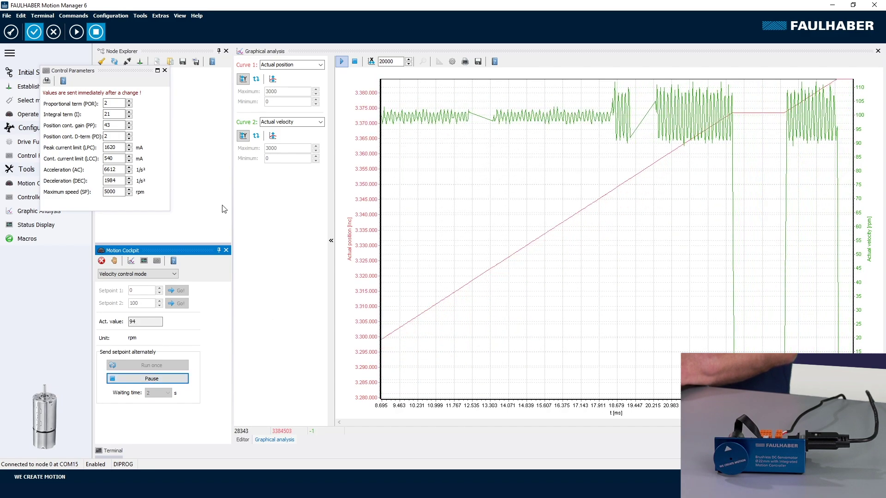
{"action": "left_click", "coordinate": [355, 63]}
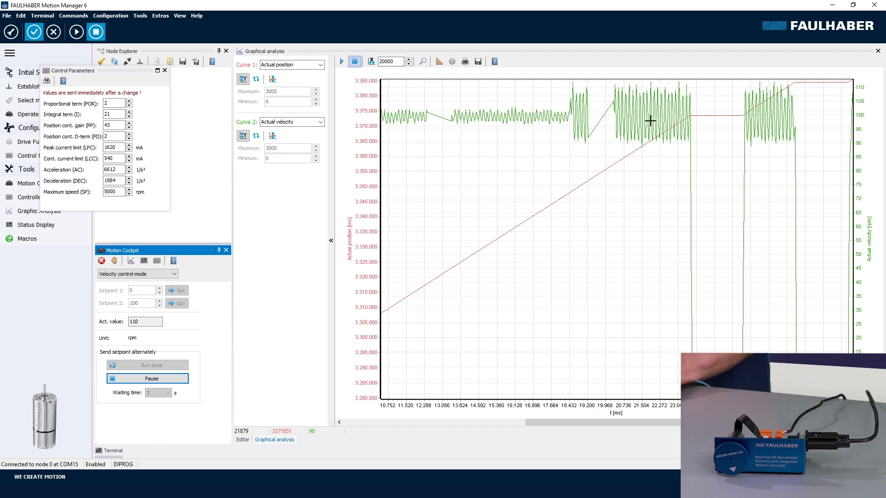
Close Control Parameters, switch the drive off, and show Drive Configuration's Drive Parameters
{"action": "left_click", "coordinate": [165, 71]}
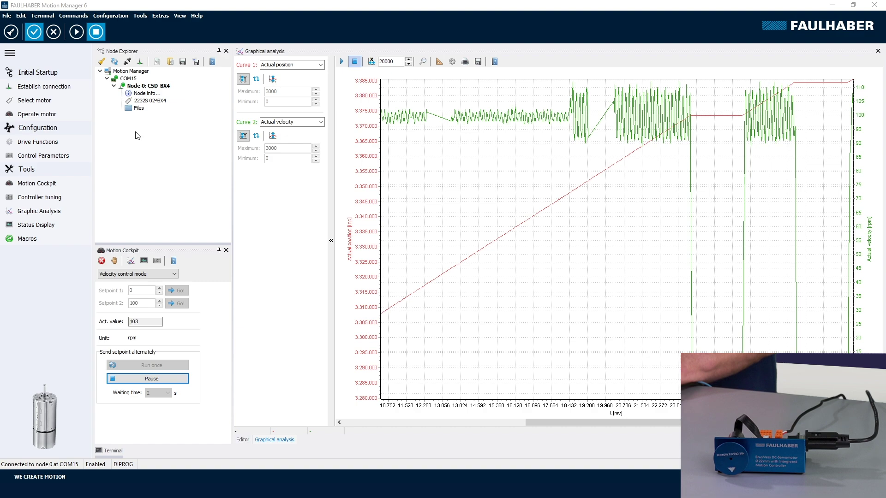
{"action": "left_click", "coordinate": [53, 32]}
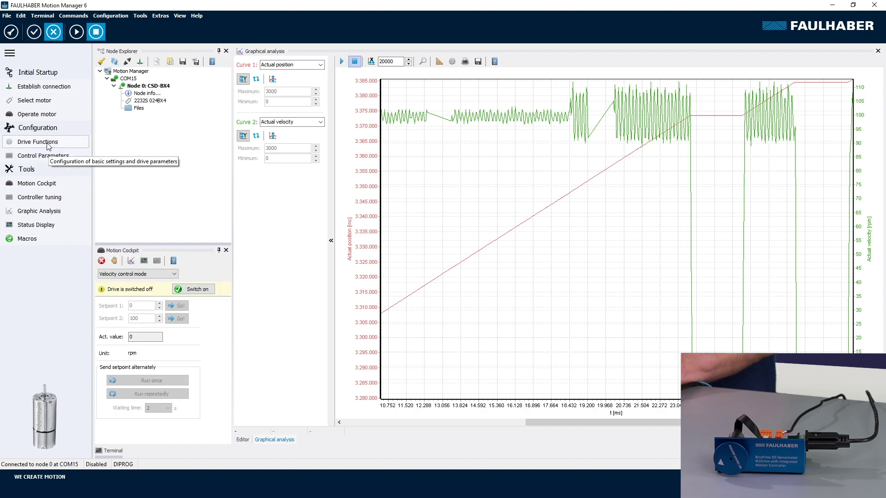
{"action": "left_click", "coordinate": [48, 145]}
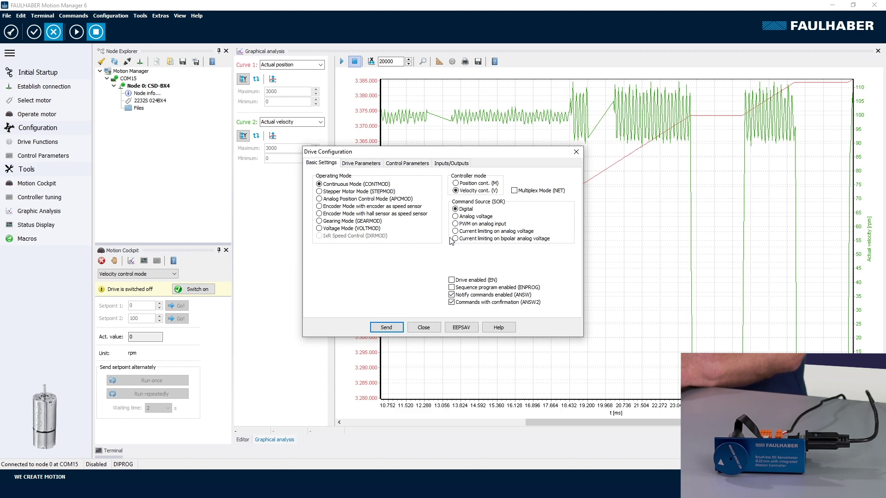
{"action": "left_click", "coordinate": [377, 164]}
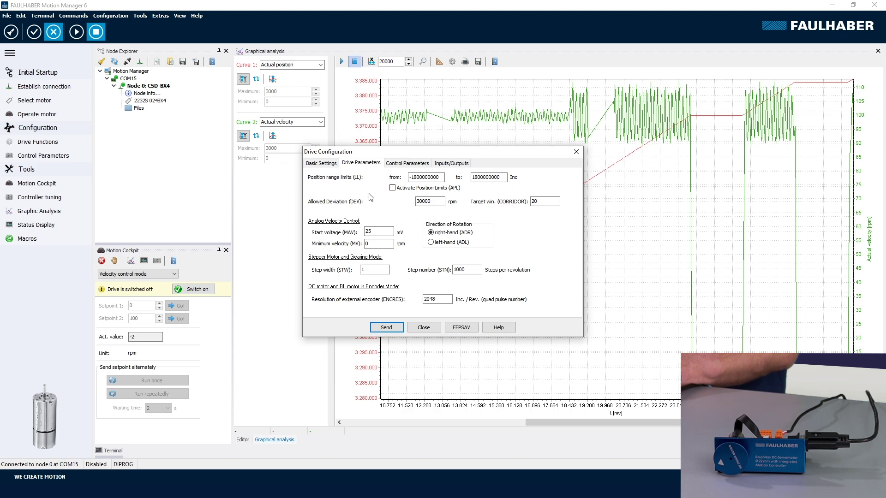
Check the Control Parameters and Inputs/Outputs tabs of the drive configuration, then close it
{"action": "left_click", "coordinate": [407, 164]}
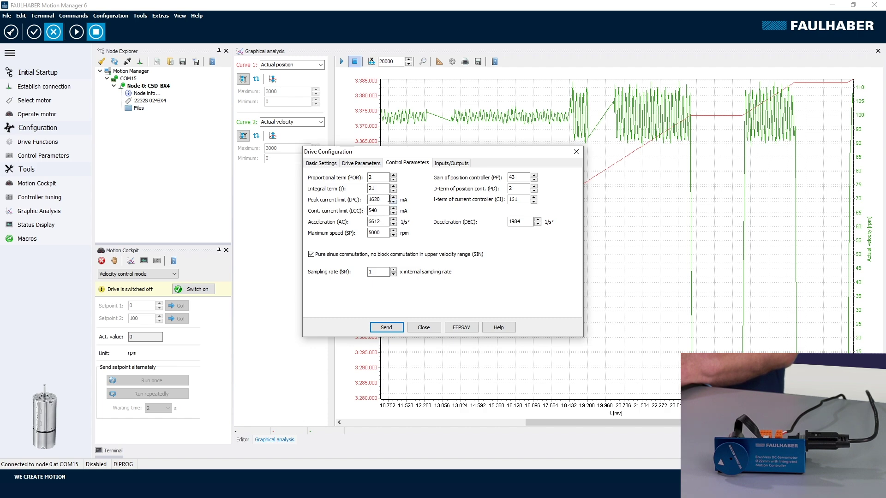
{"action": "left_click", "coordinate": [451, 163]}
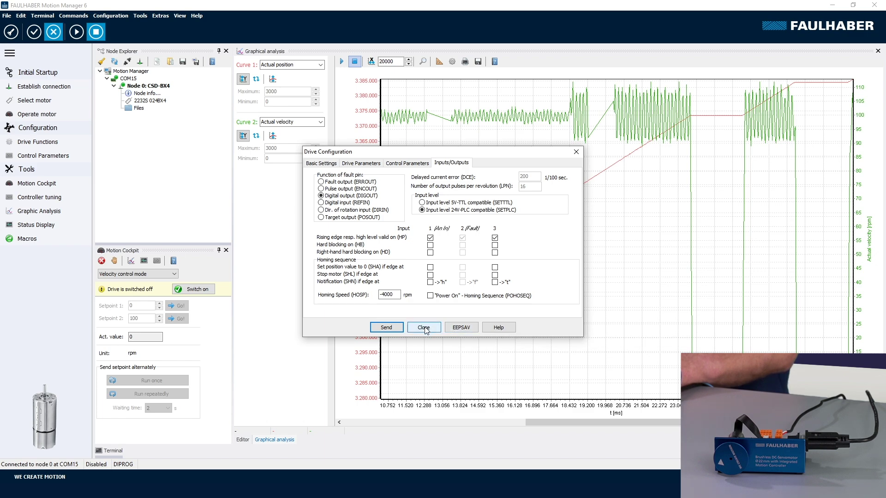
{"action": "left_click", "coordinate": [424, 328]}
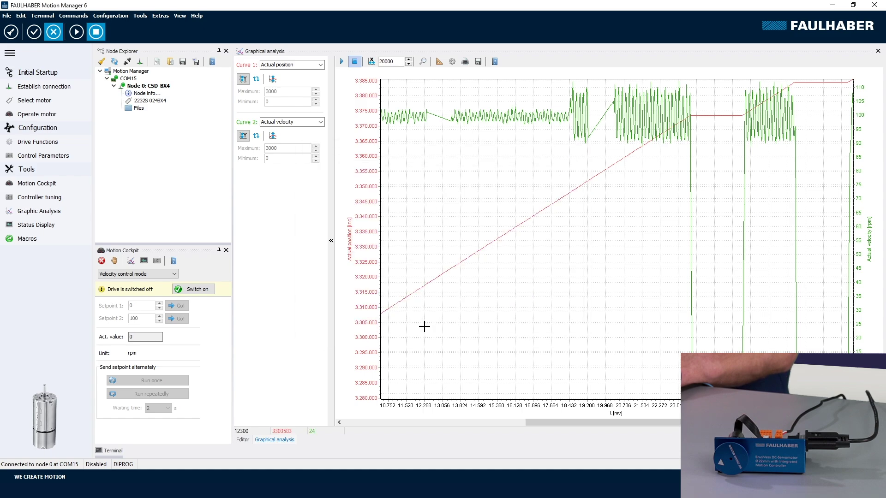